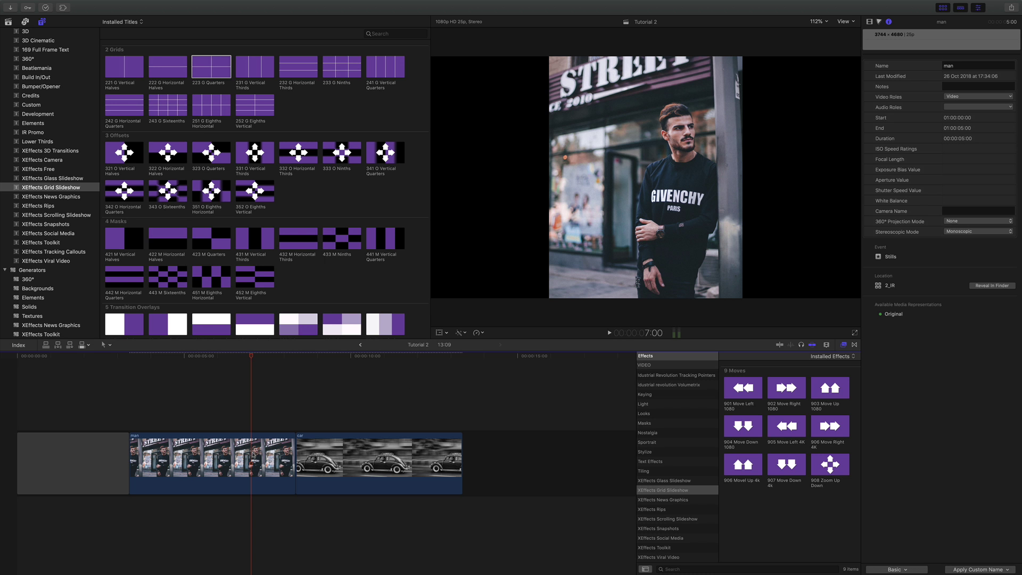
Make compound clips of the man still (Option-G) and the car still, named Tutorial 2 Clip and Tutorial 2 Clip 1.
key(alt+g)
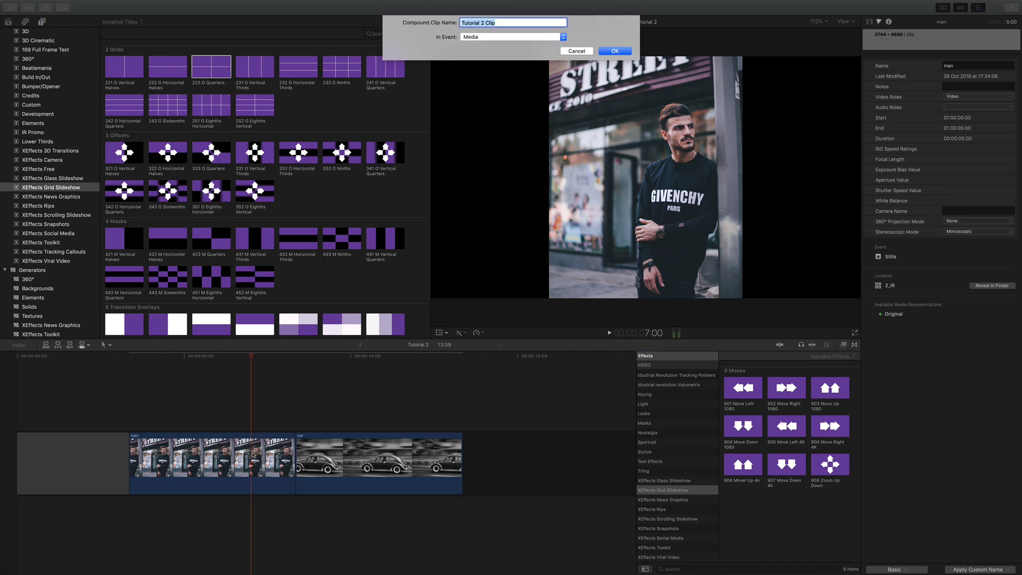
key(Return)
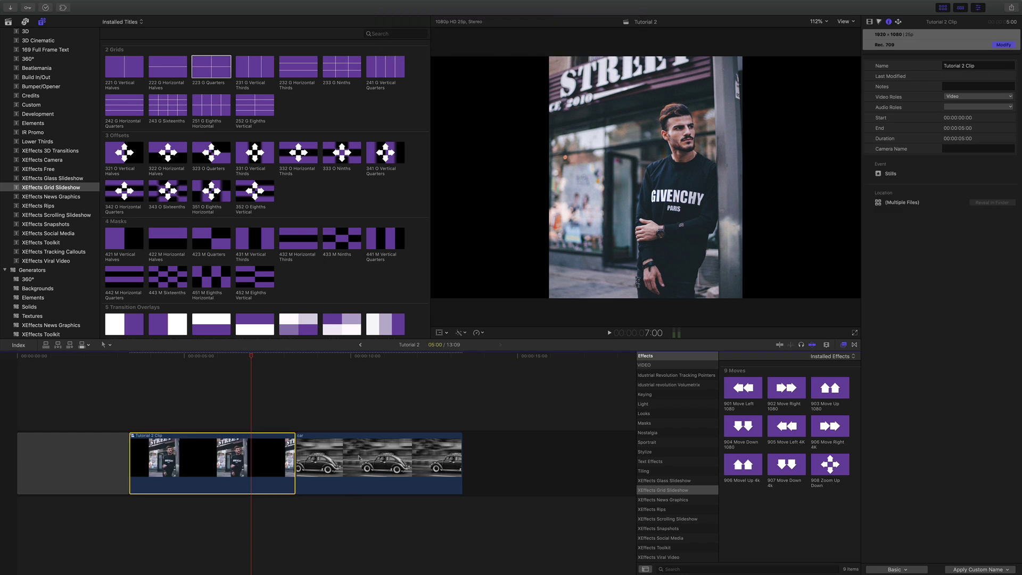
click(359, 456)
right_click(359, 456)
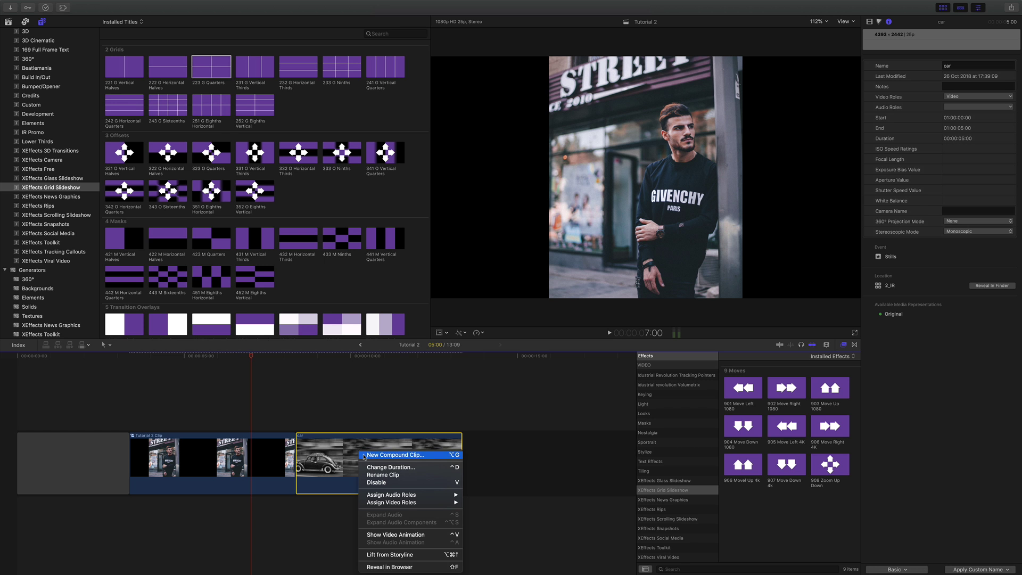
click(364, 455)
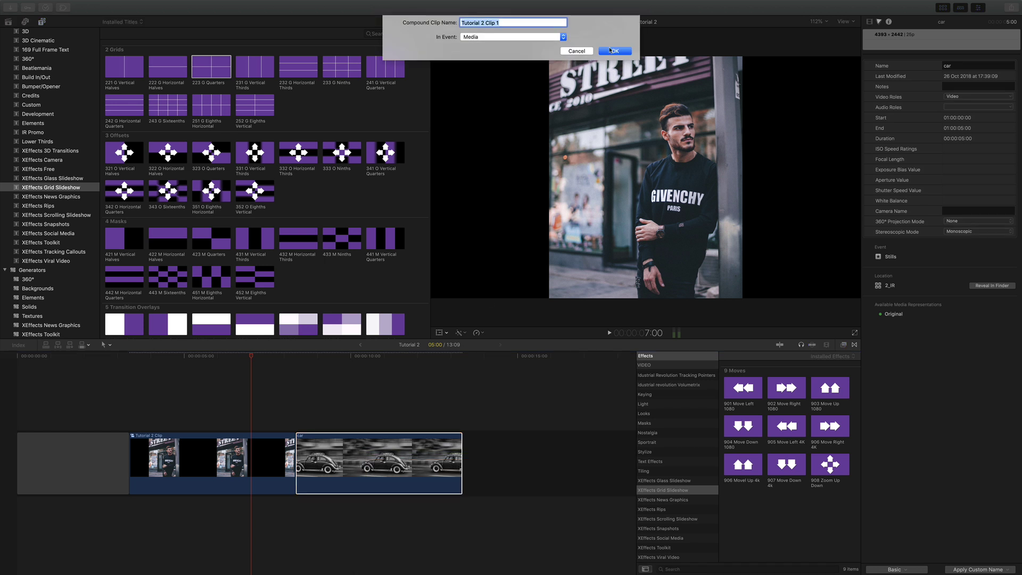
click(612, 51)
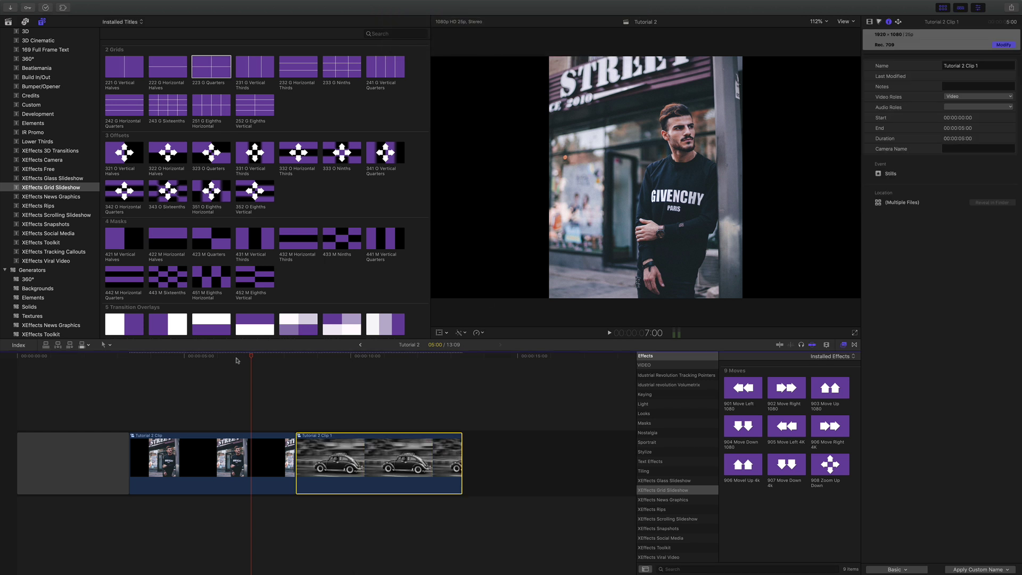
Inside Tutorial 2 Clip, scale the man photo to 270% to fill the frame, then return to Tutorial 2.
click(224, 356)
double_click(216, 447)
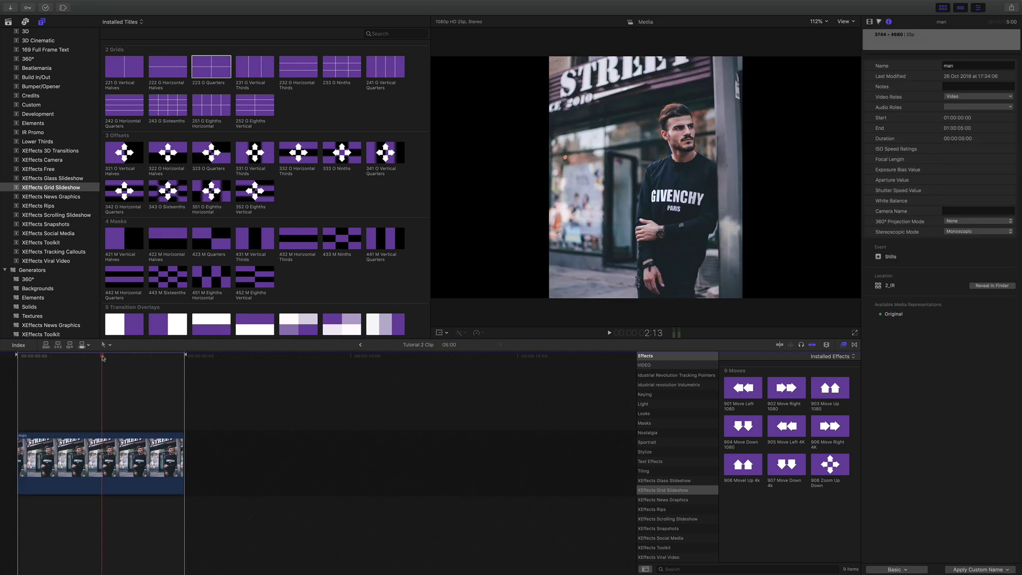
click(870, 22)
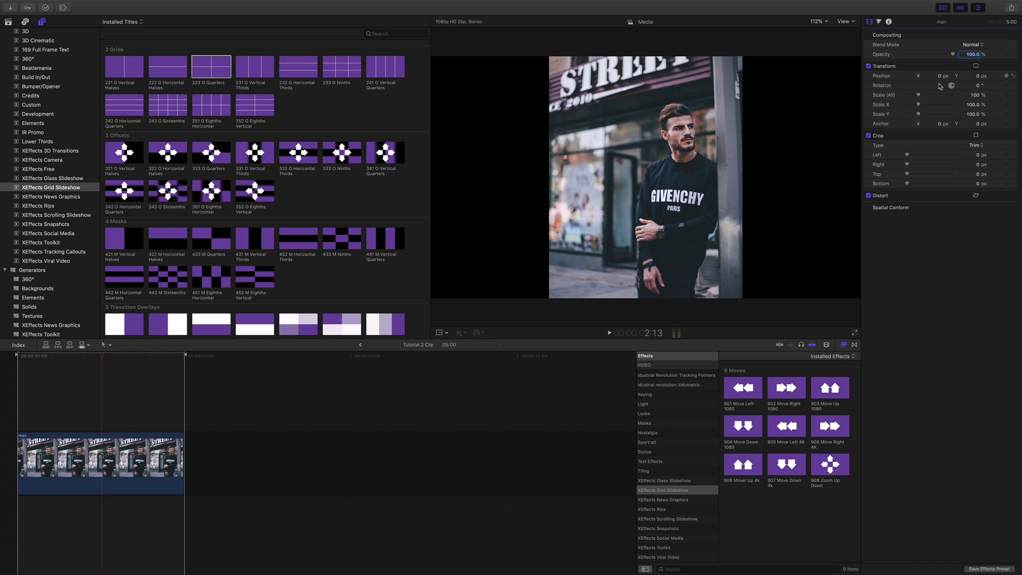
mouse_move(974, 95)
mouse_down()
mouse_move(993, 87)
mouse_move(976, 95)
mouse_move(975, 78)
mouse_move(960, 80)
mouse_move(977, 76)
mouse_up()
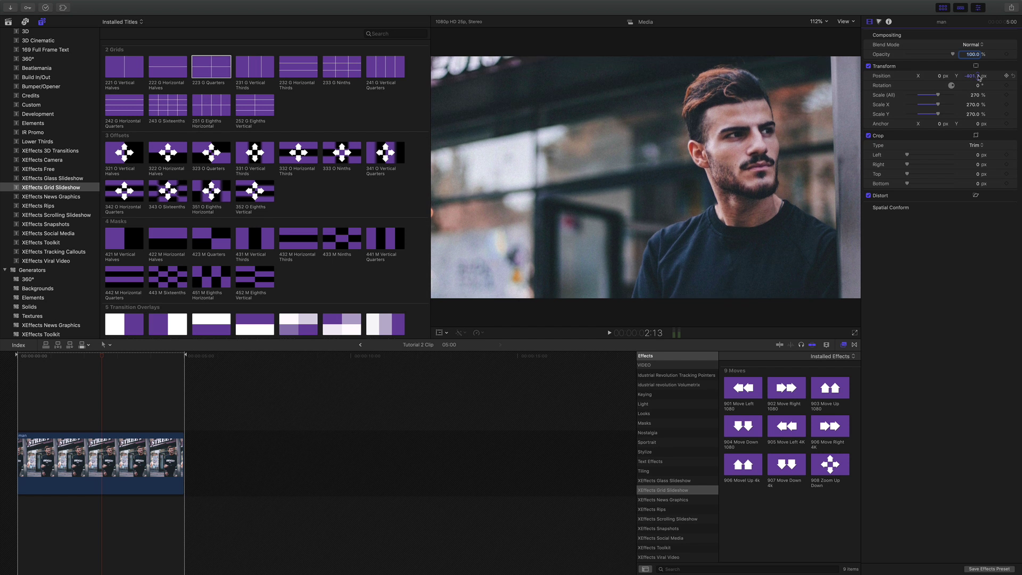
click(360, 345)
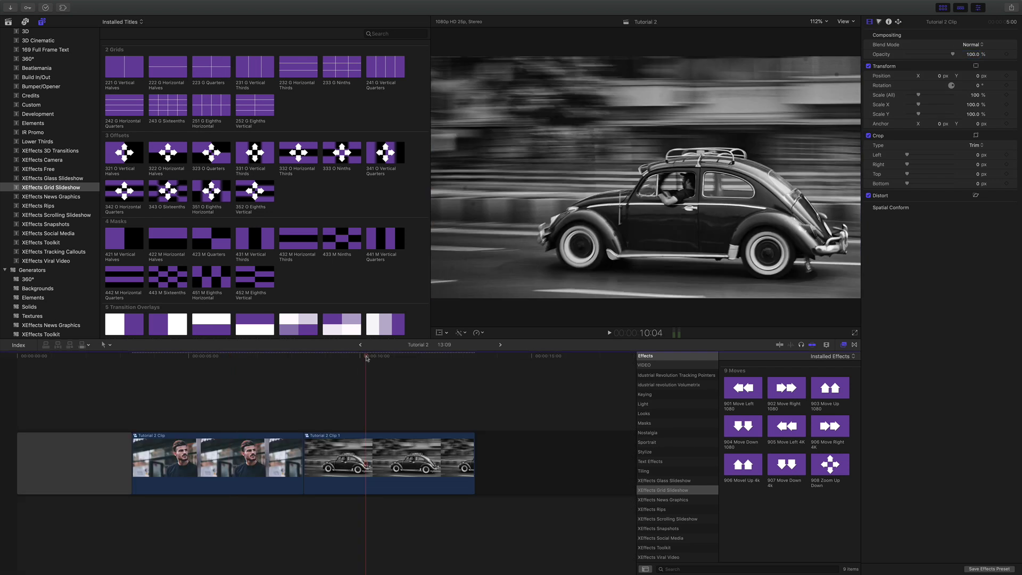
Inside Tutorial 2 Clip 1, set the car photo's scale to 128% and Position Y to 93 px.
double_click(370, 447)
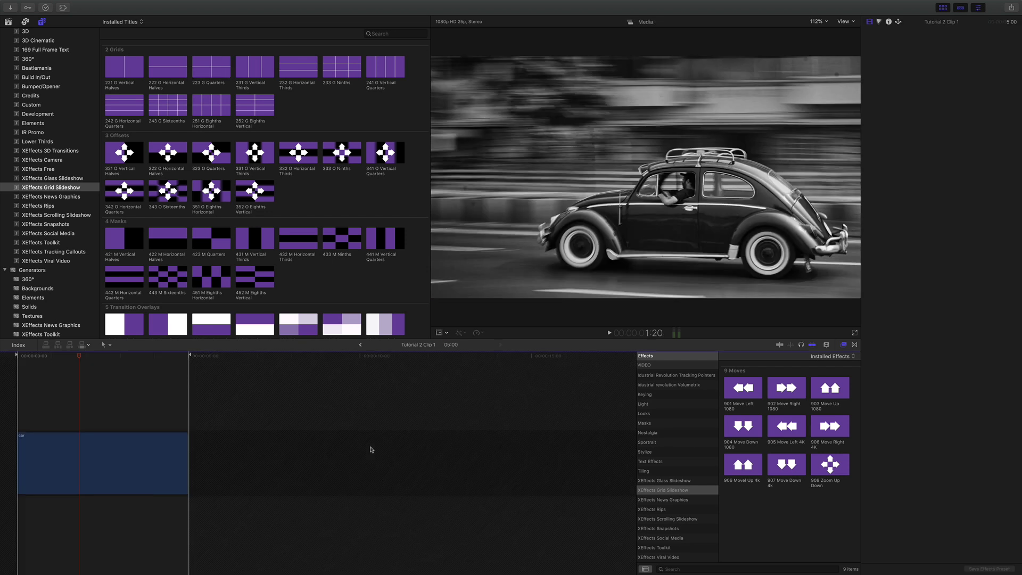
click(91, 365)
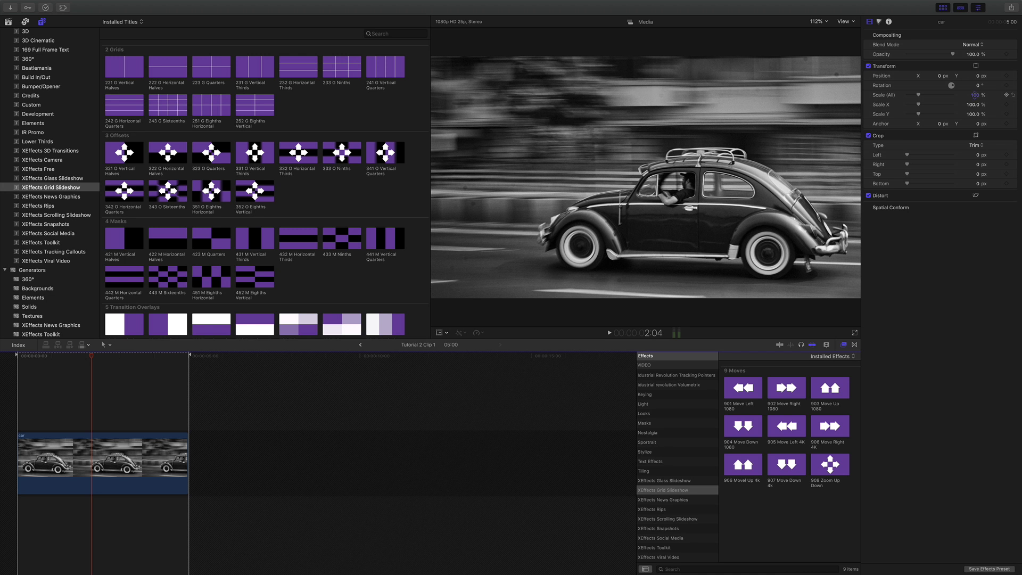
text(128)
key(Return)
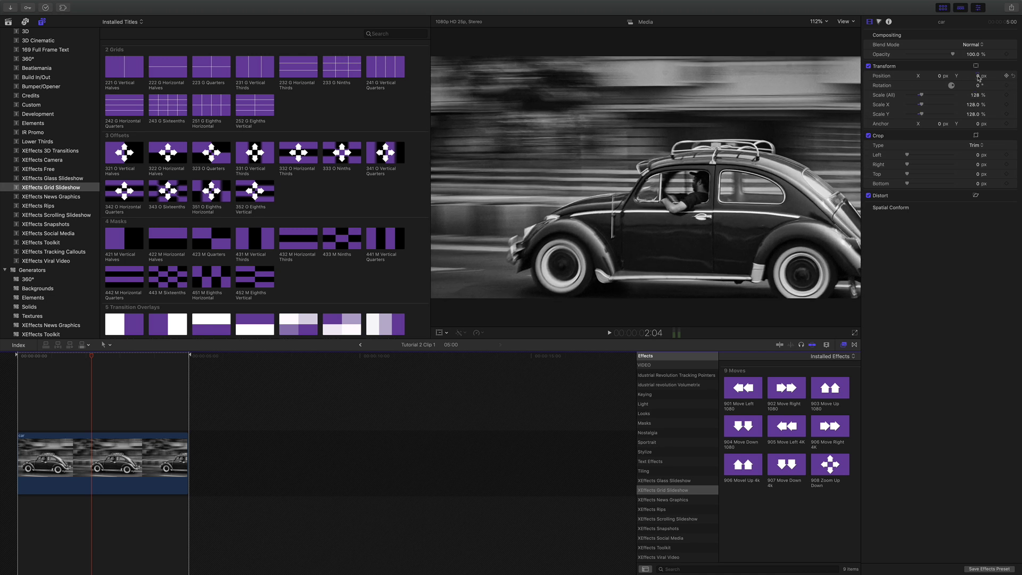
drag(978, 78, 978, 54)
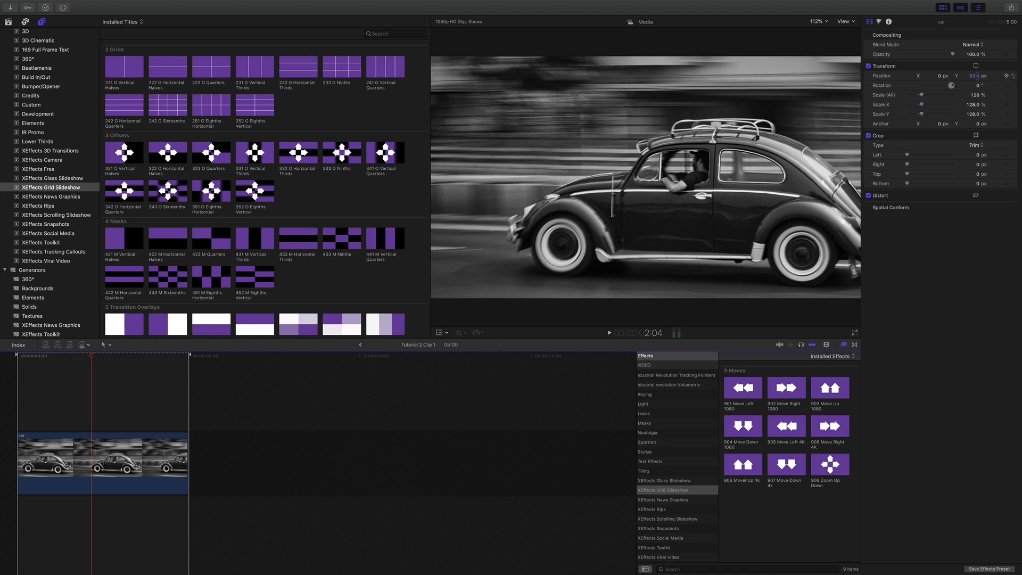
Return to the Tutorial 2 project and scrub through both stills to preview them.
click(360, 345)
drag(283, 352, 357, 353)
drag(275, 370, 269, 369)
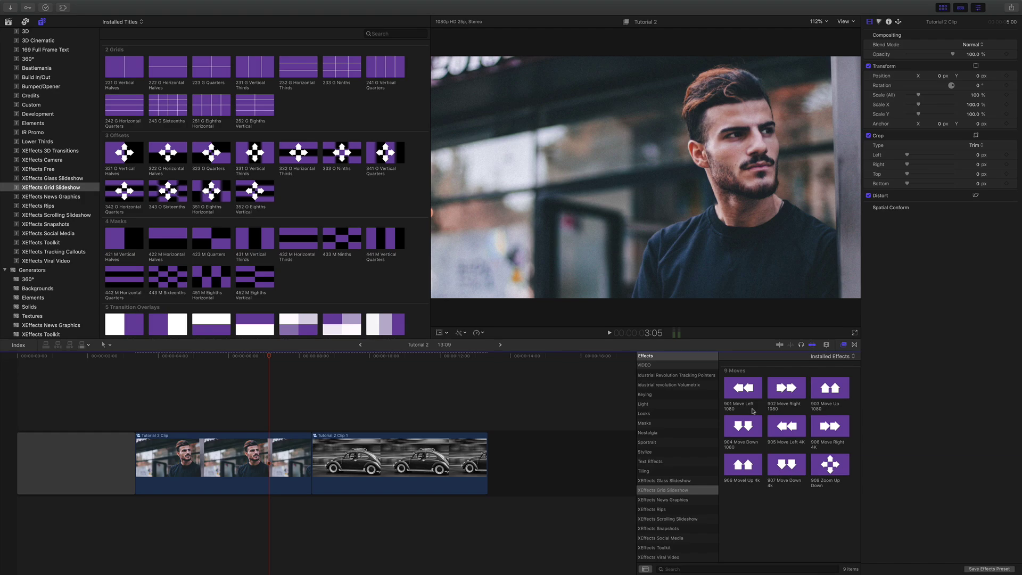
Apply the 901 Move Left 1080 effect to Tutorial 2 Clip and play it back.
drag(752, 400, 240, 456)
click(192, 357)
key(space)
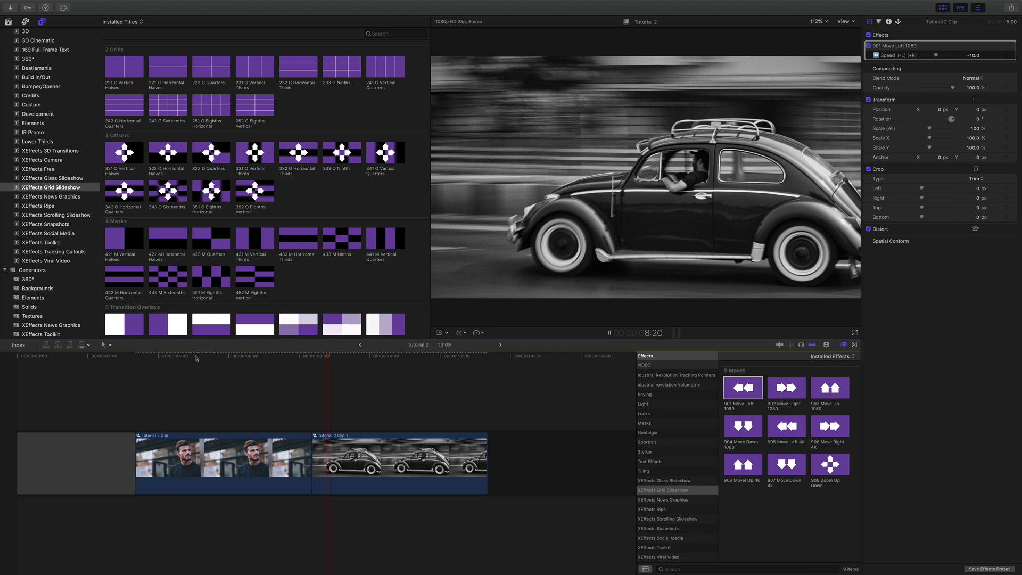
key(space)
click(338, 358)
drag(338, 357, 345, 359)
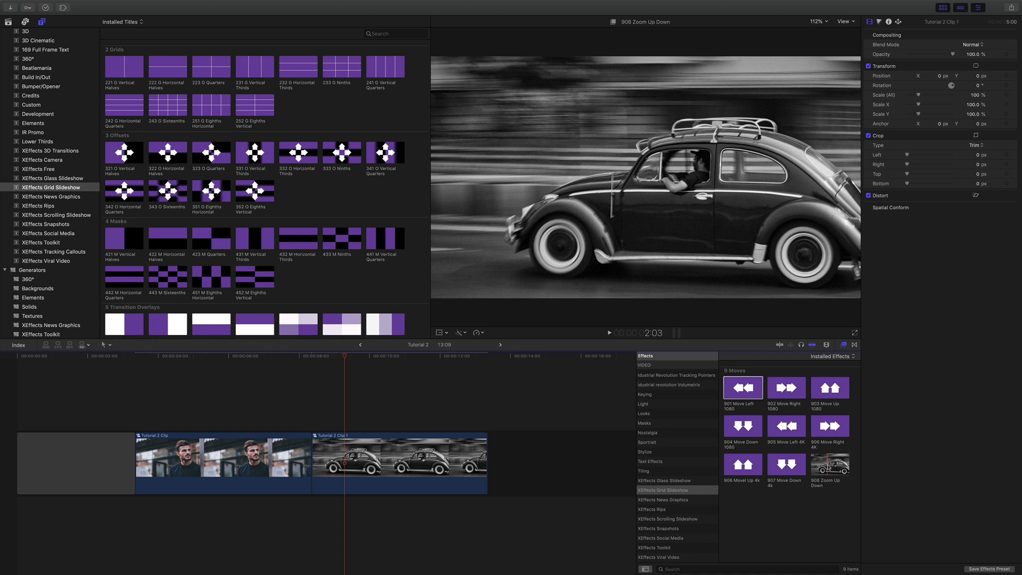
Apply 908 Zoom Up Down to Tutorial 2 Clip 1 with speed 23.81 and preview both effects.
drag(833, 467, 404, 458)
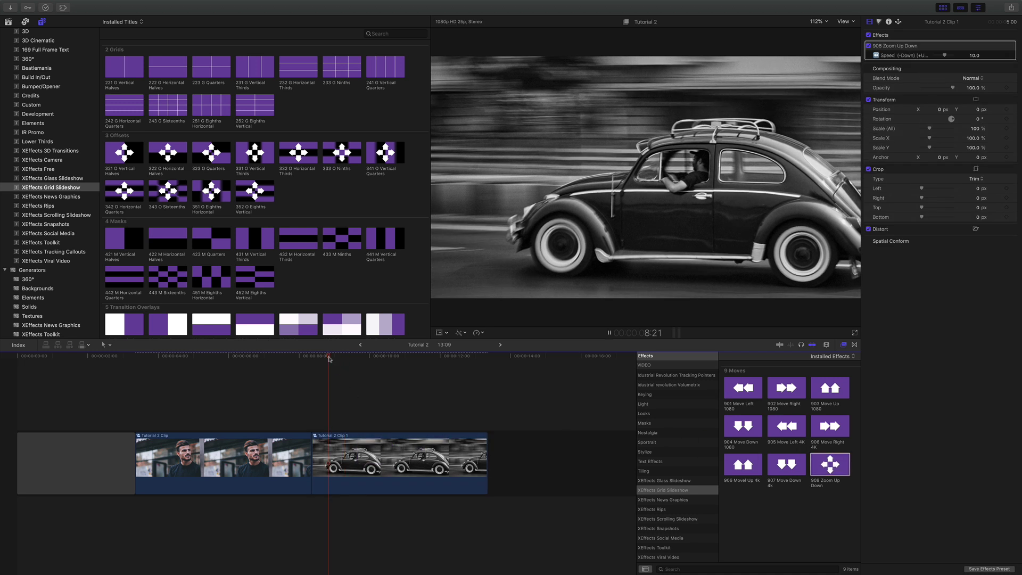
key(space)
click(366, 445)
drag(945, 55, 948, 58)
click(336, 358)
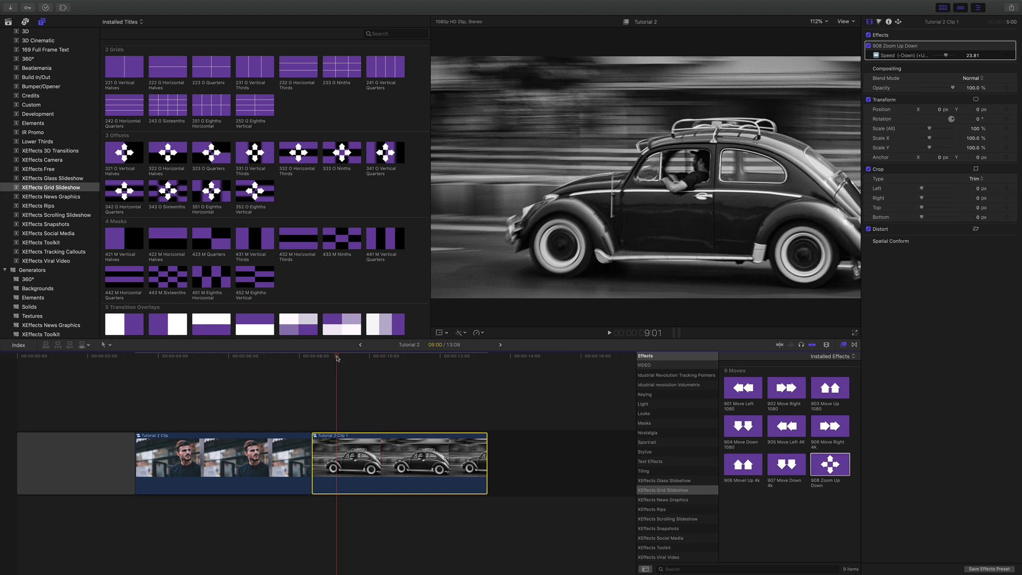
key(space)
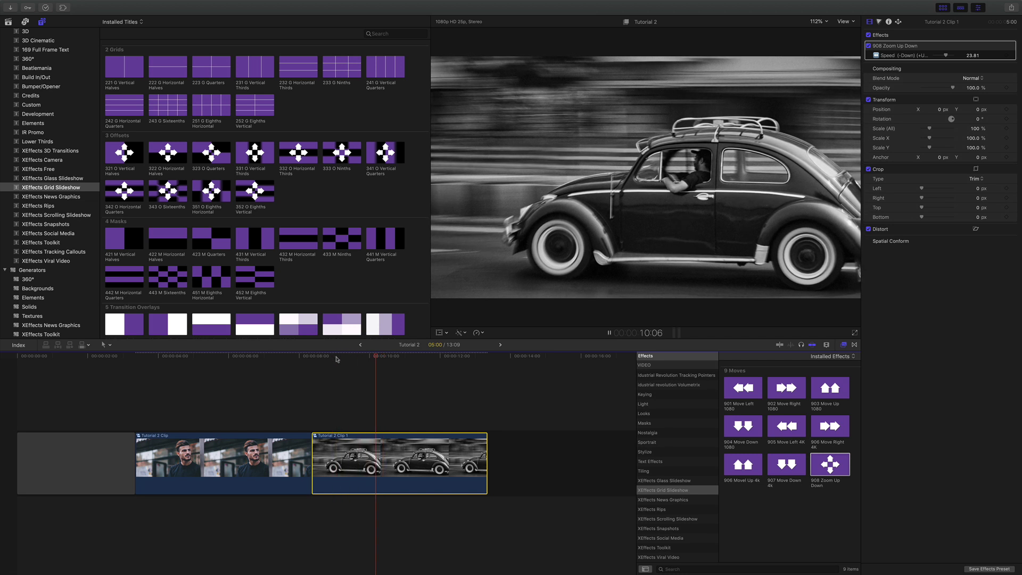
key(space)
click(243, 357)
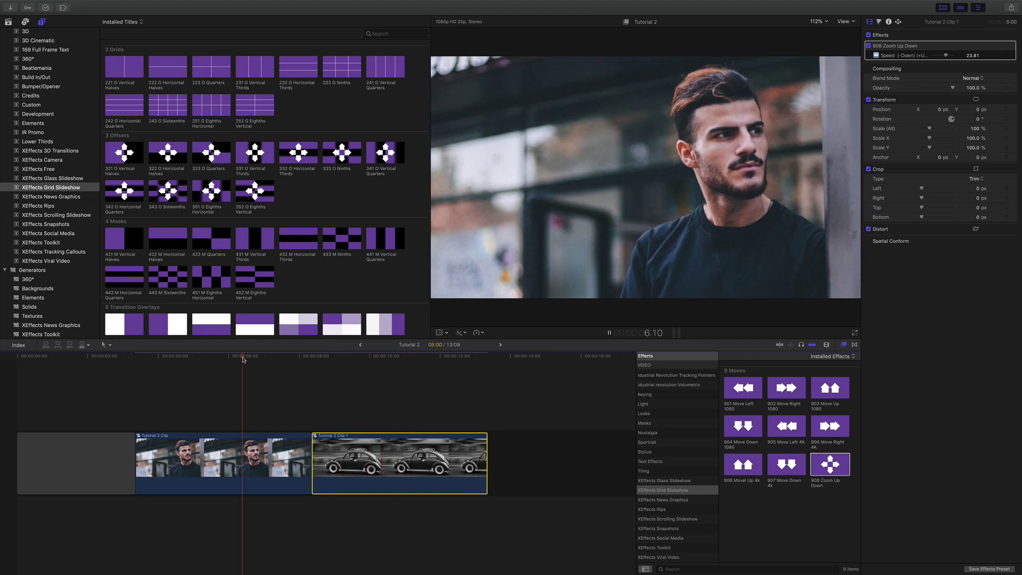
key(space)
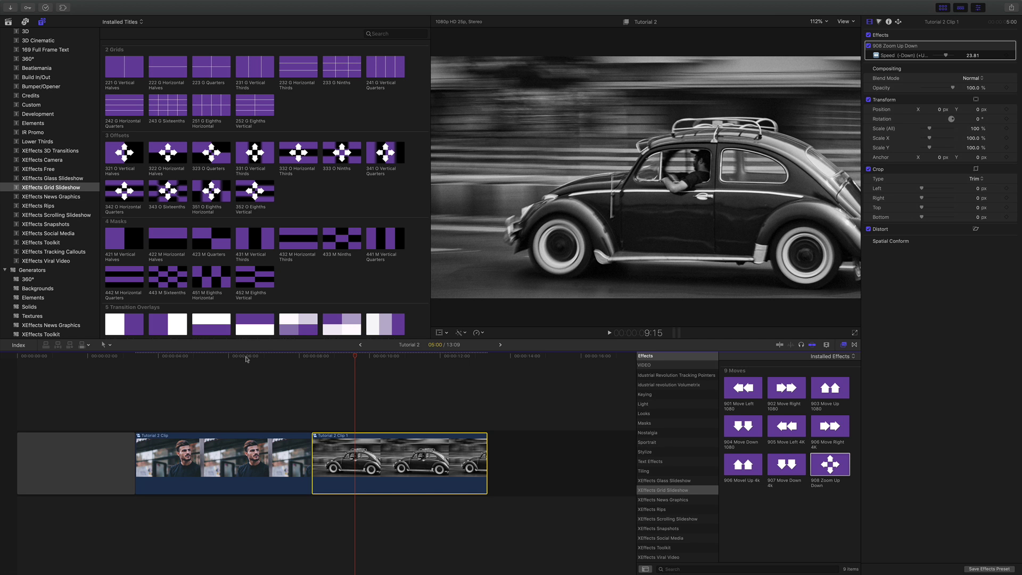
Place the 223 G Quarters title above the man clip and lengthen it across the clips.
click(220, 356)
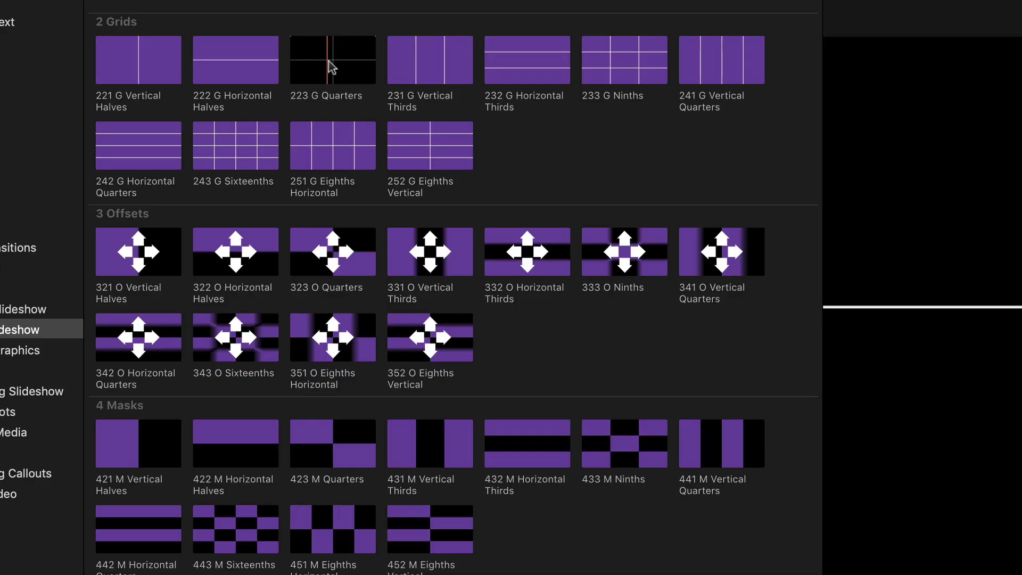
drag(333, 66, 171, 574)
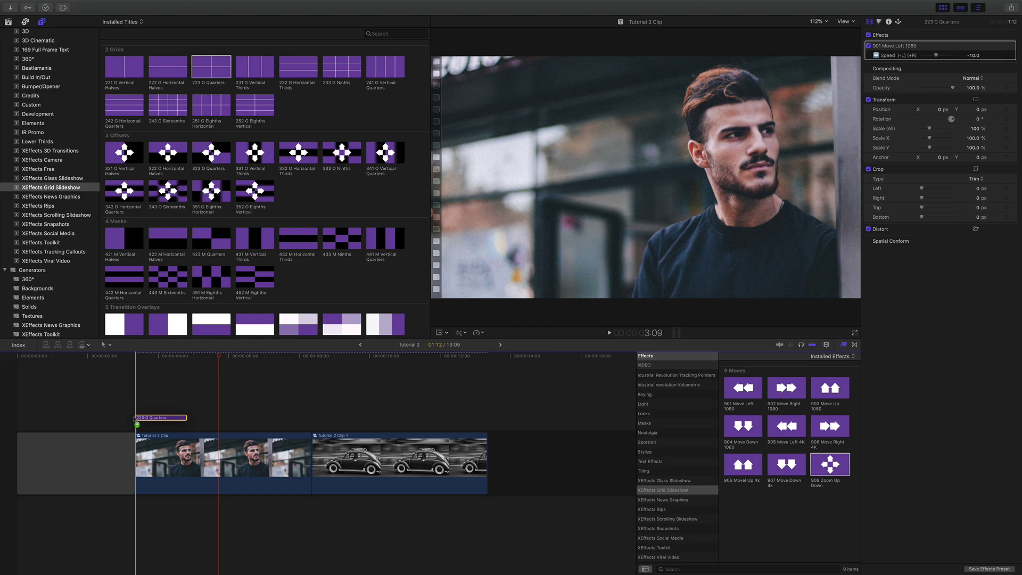
drag(140, 421, 308, 425)
Add the 233 G Ninths grid title above Tutorial 2 Clip 1.
click(339, 356)
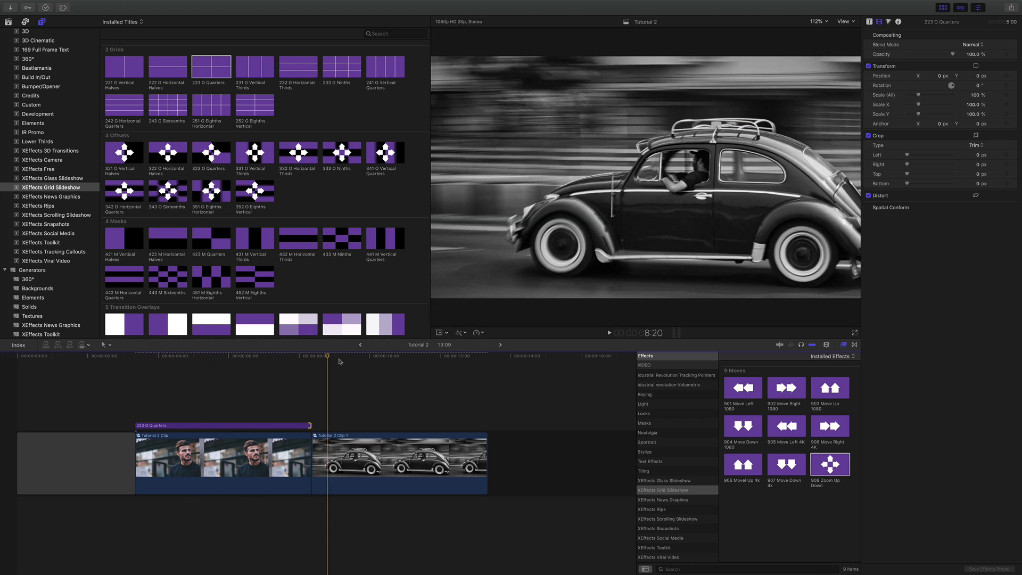
click(364, 453)
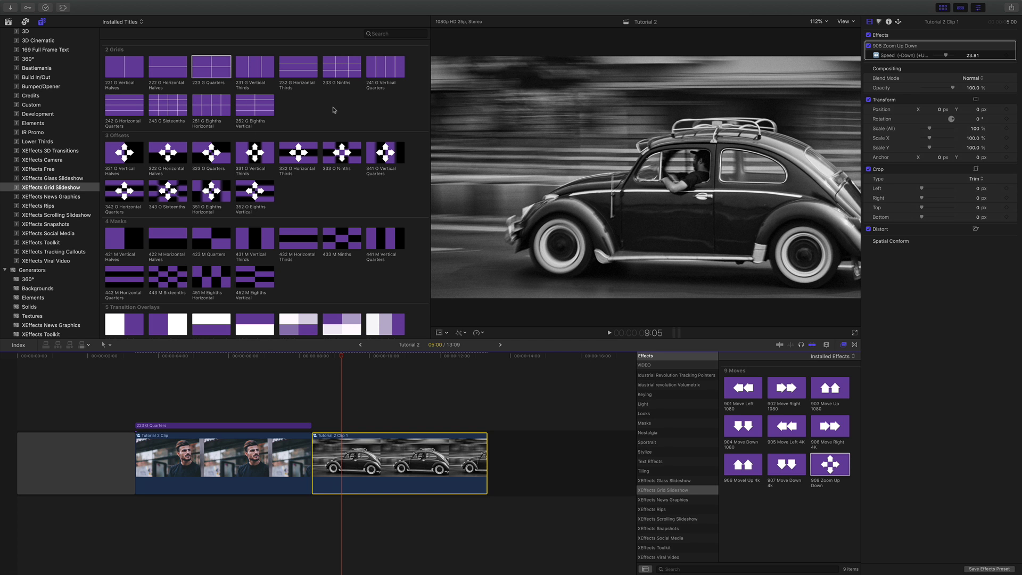
drag(341, 75, 479, 427)
Adjust the ninths title's line width and set its Colour Schemes to WHITE.
click(373, 426)
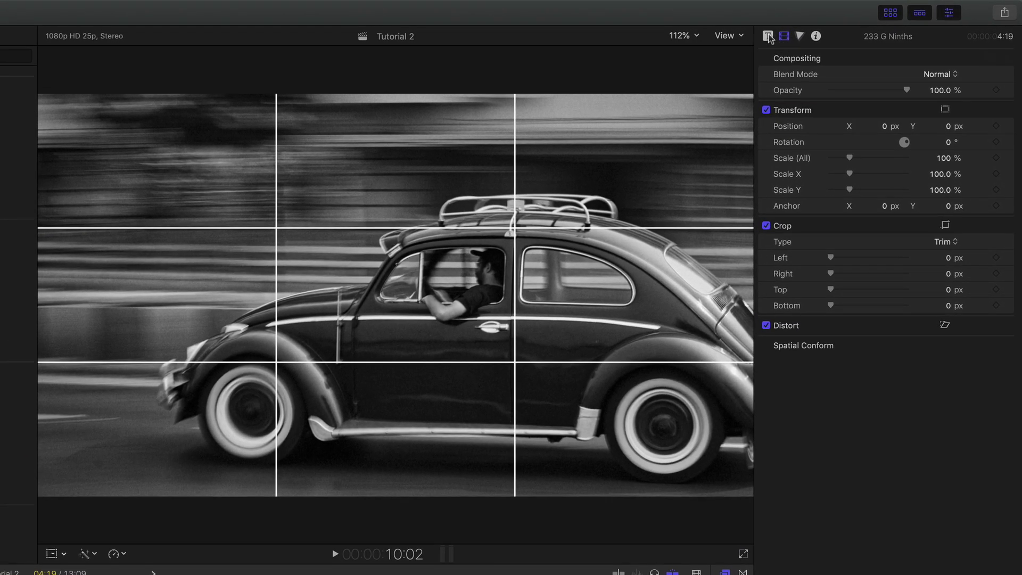
click(768, 36)
mouse_move(876, 107)
mouse_down()
mouse_move(890, 108)
mouse_move(874, 108)
mouse_up()
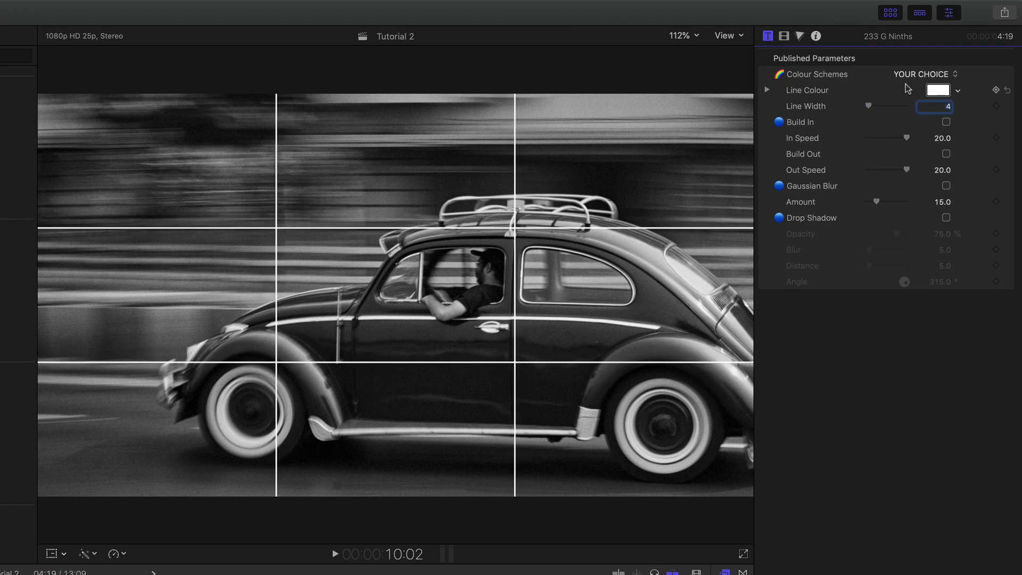
click(931, 76)
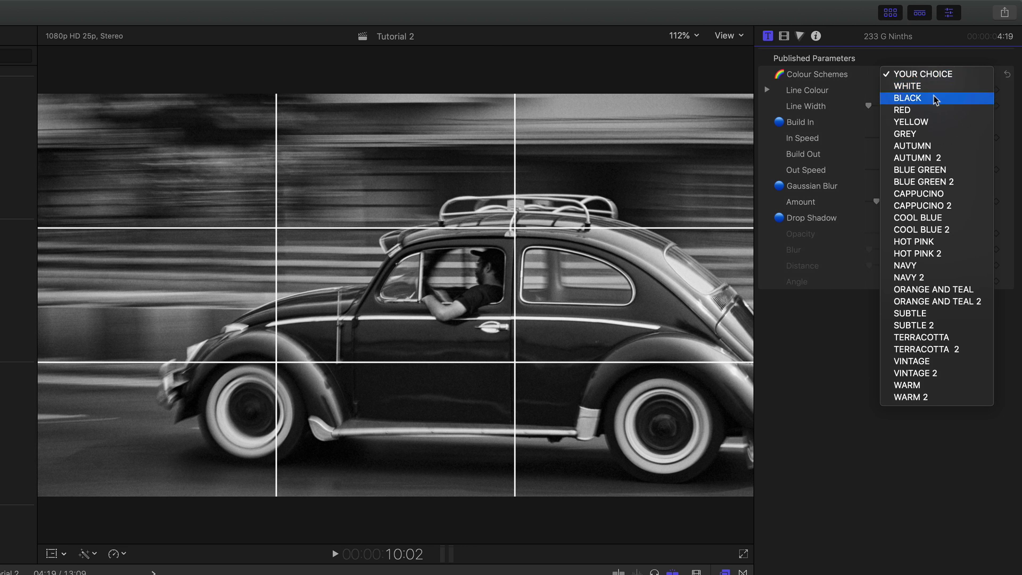
click(930, 98)
click(930, 77)
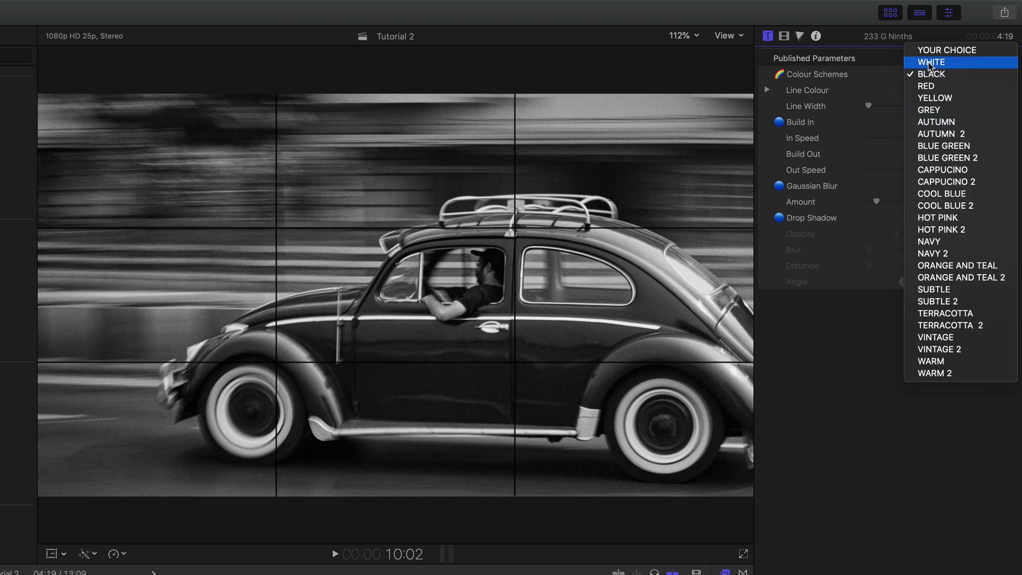
click(931, 62)
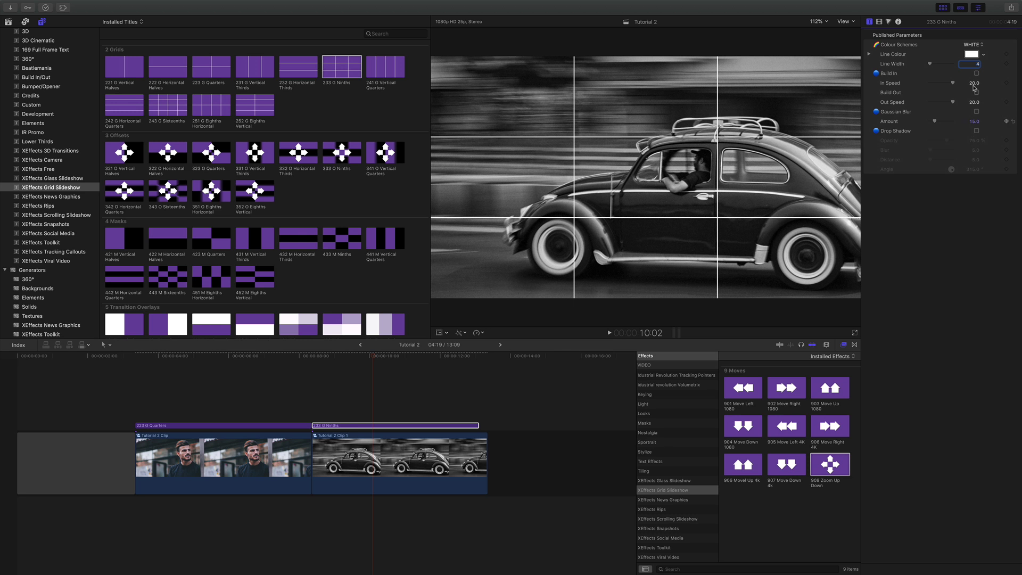
Enable a drop shadow at distance 5.0 and extend the ninths title to Tutorial 2 Clip 1's end.
click(977, 130)
drag(930, 160, 937, 160)
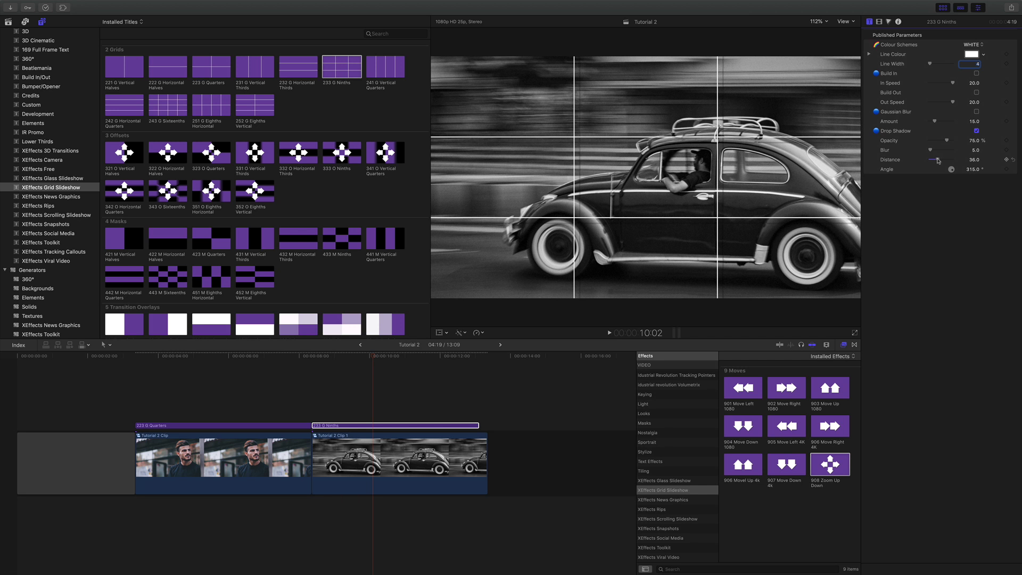
key(super+z)
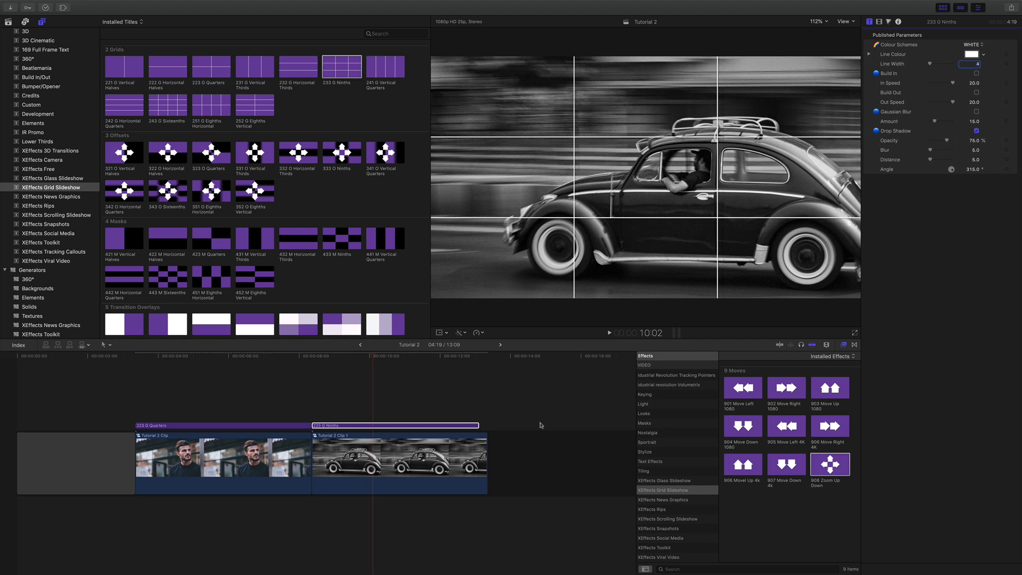
drag(478, 426, 486, 426)
mouse_move(356, 356)
mouse_down()
mouse_move(341, 358)
mouse_move(438, 367)
mouse_move(346, 361)
mouse_up()
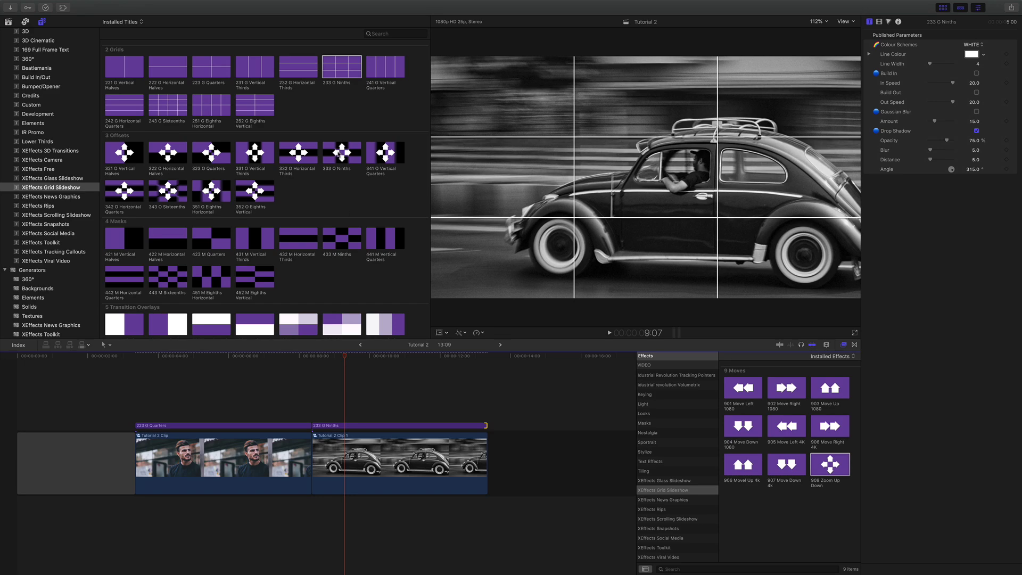
Add the 333 O Ninths title over Tutorial 2 Clip 1 and trim its end at 5 seconds (Option-]).
drag(342, 155, 315, 432)
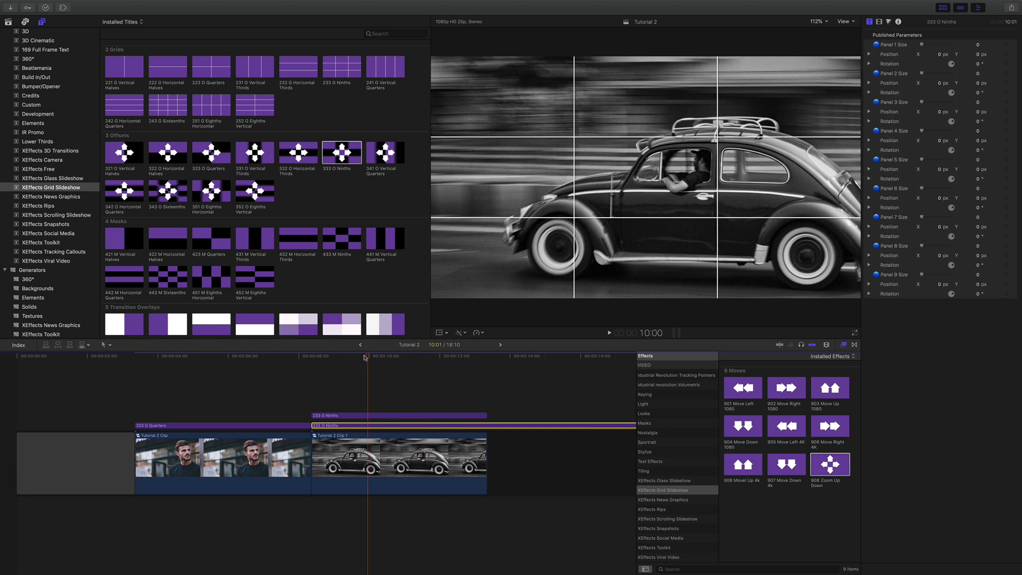
drag(361, 357, 487, 365)
key(alt+bracketright)
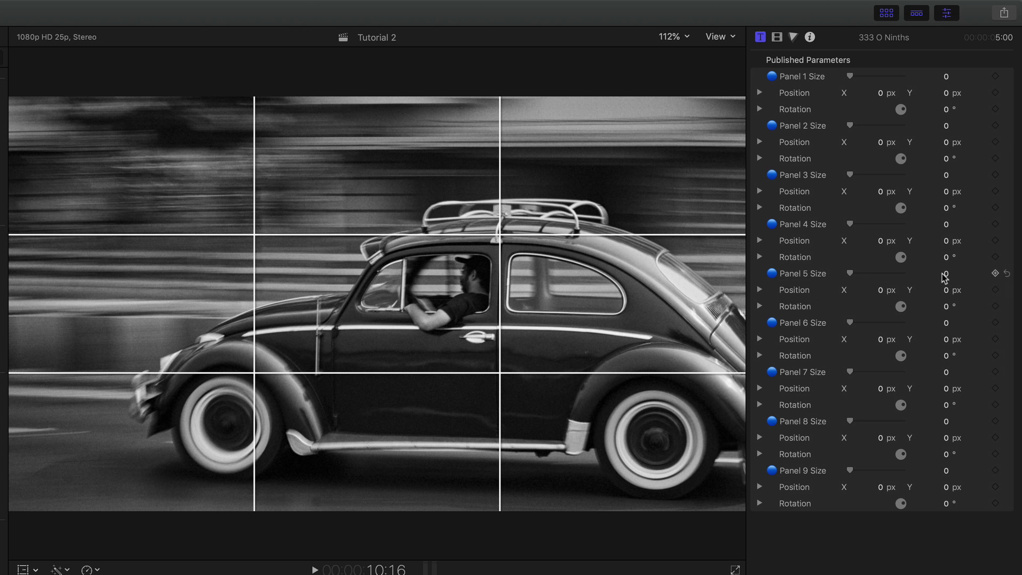
Set Panel 5 size to 30 and Panel 7 to 15, and offset Panels 1–9 positions slightly.
mouse_move(947, 277)
mouse_down()
mouse_move(980, 277)
mouse_move(905, 279)
mouse_move(962, 273)
mouse_up()
drag(879, 290, 946, 308)
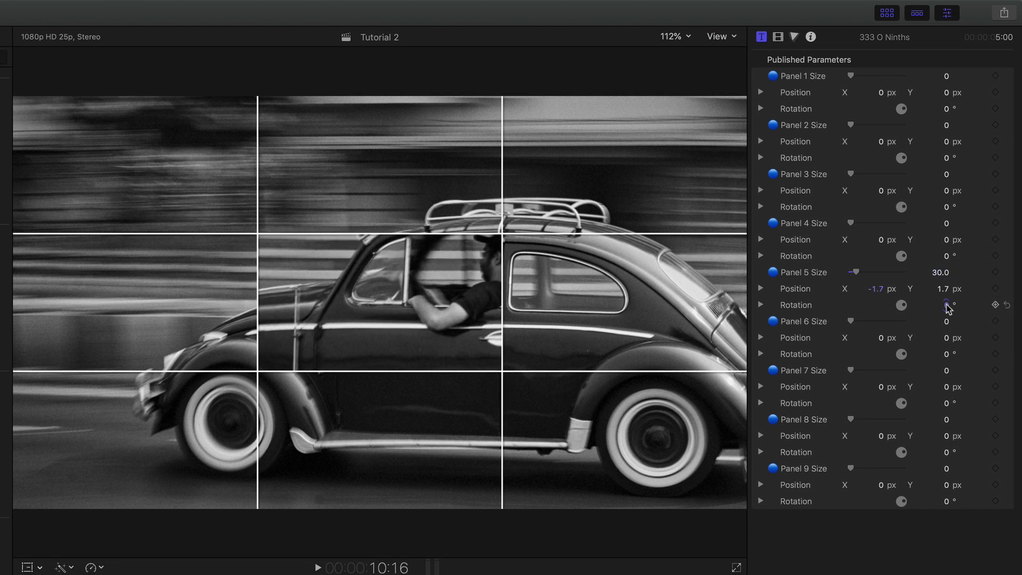
drag(905, 94, 899, 101)
drag(905, 192, 915, 201)
drag(904, 241, 886, 338)
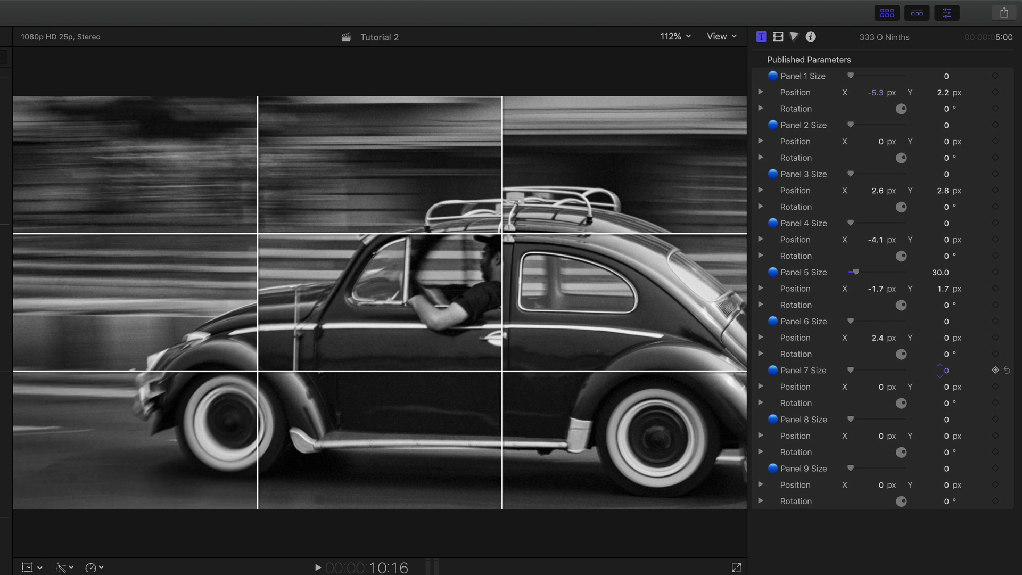
drag(946, 370, 953, 373)
drag(880, 436, 887, 438)
drag(947, 485, 947, 483)
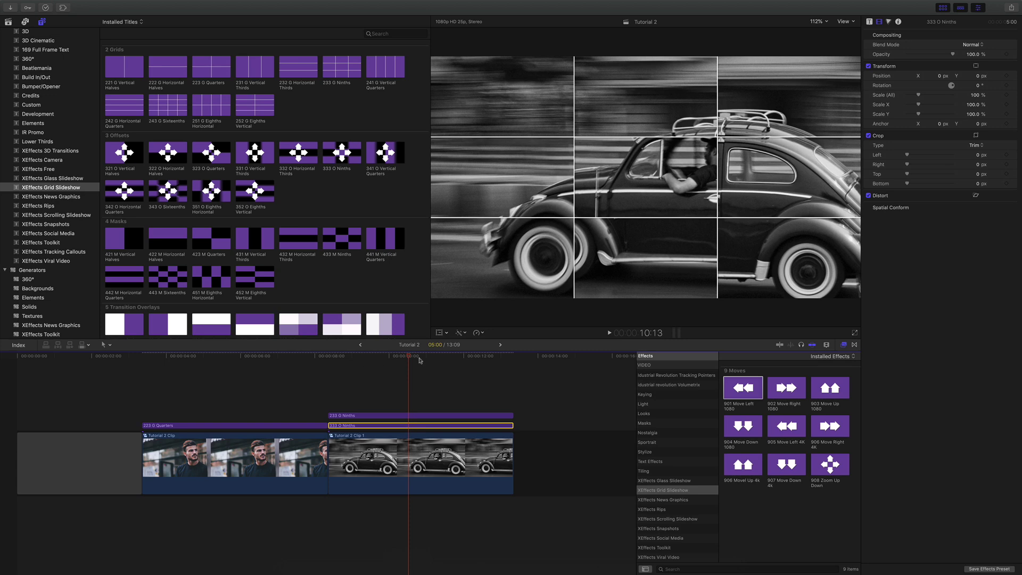
drag(420, 360, 438, 362)
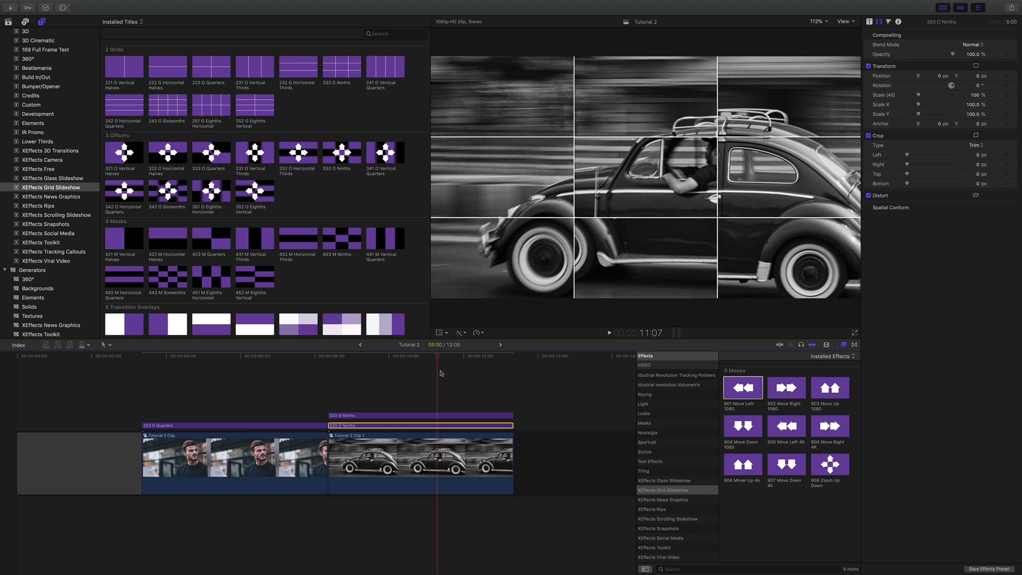
Scroll to Transition Overlays and place 523 T Quarters In at the cut between the two stills.
drag(316, 357, 292, 370)
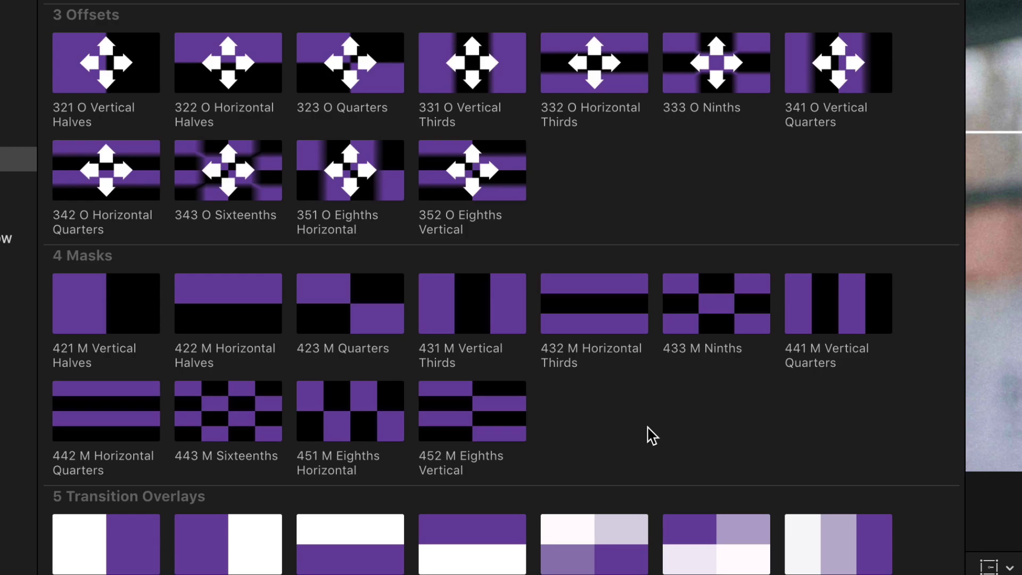
scroll(651, 410, down, 10)
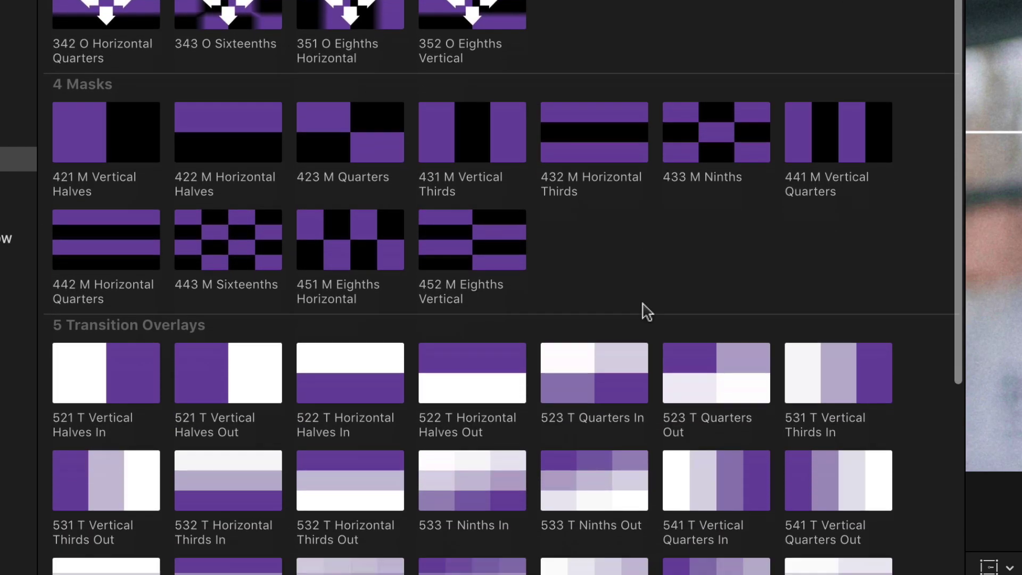
scroll(646, 312, down, 7)
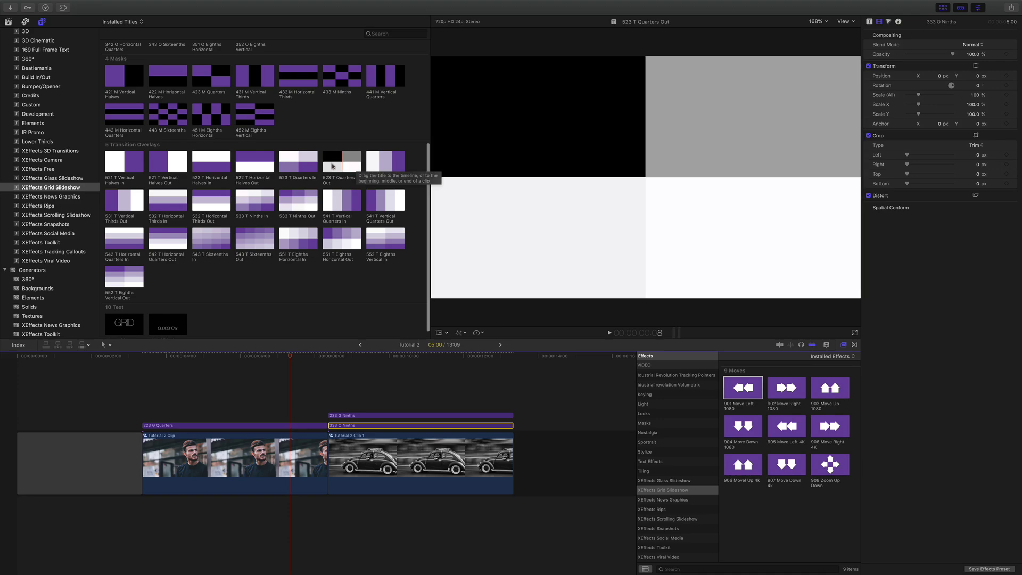
drag(289, 166, 300, 415)
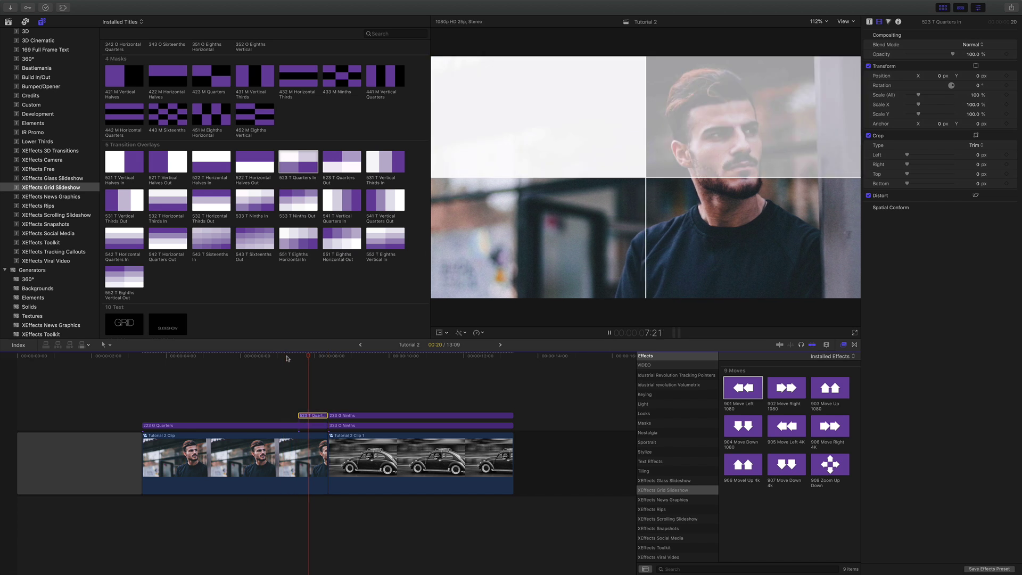
click(298, 198)
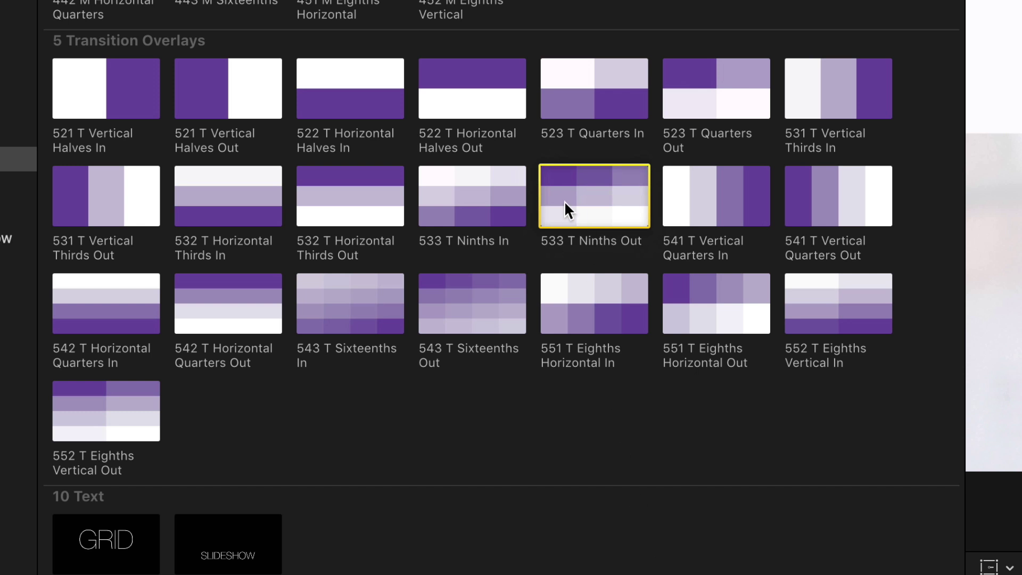
Place 533 T Ninths Out above the 333 O Ninths title and replay the transitions from the cut.
drag(584, 205, 710, 574)
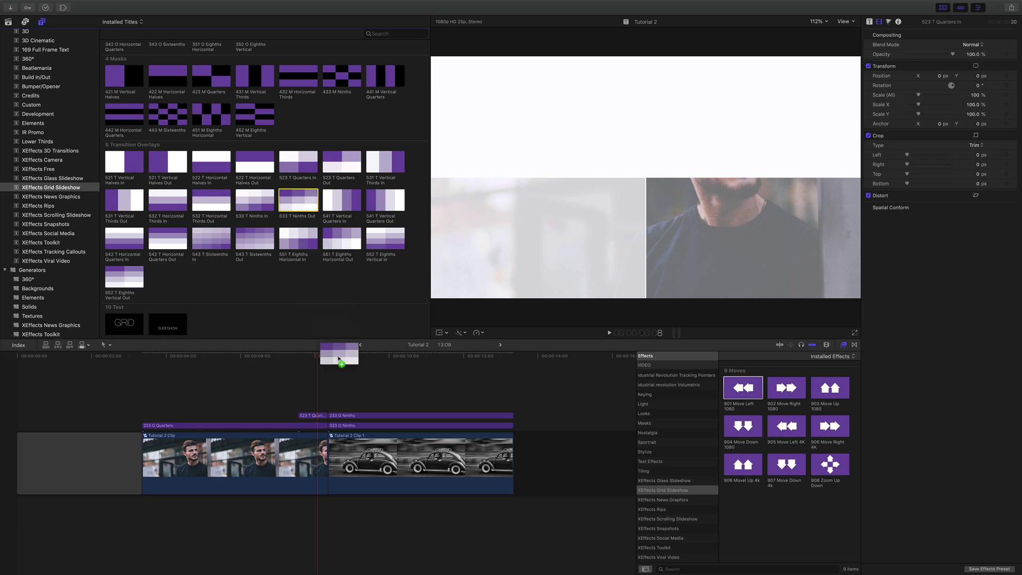
drag(339, 358, 342, 406)
click(288, 357)
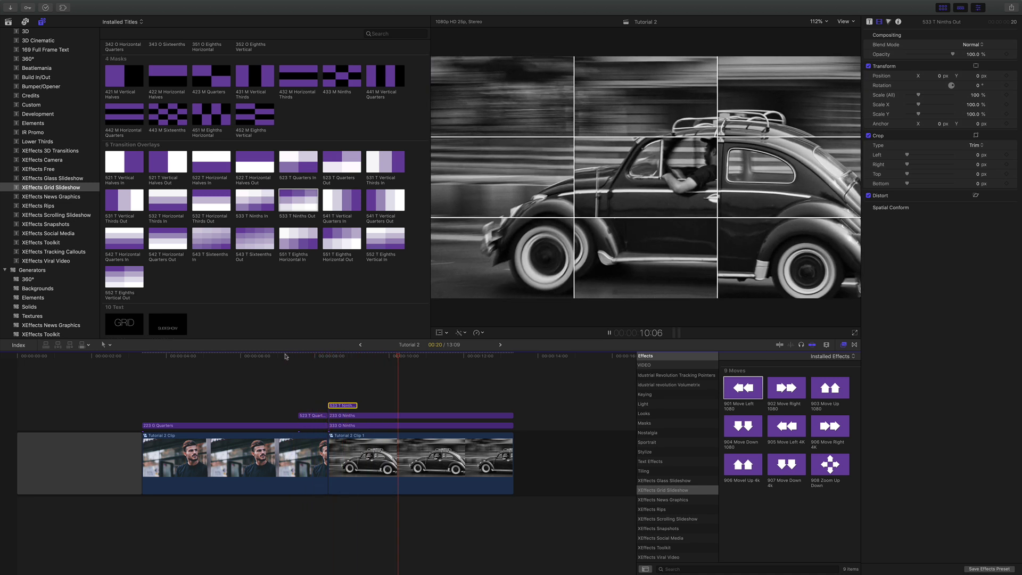
click(286, 356)
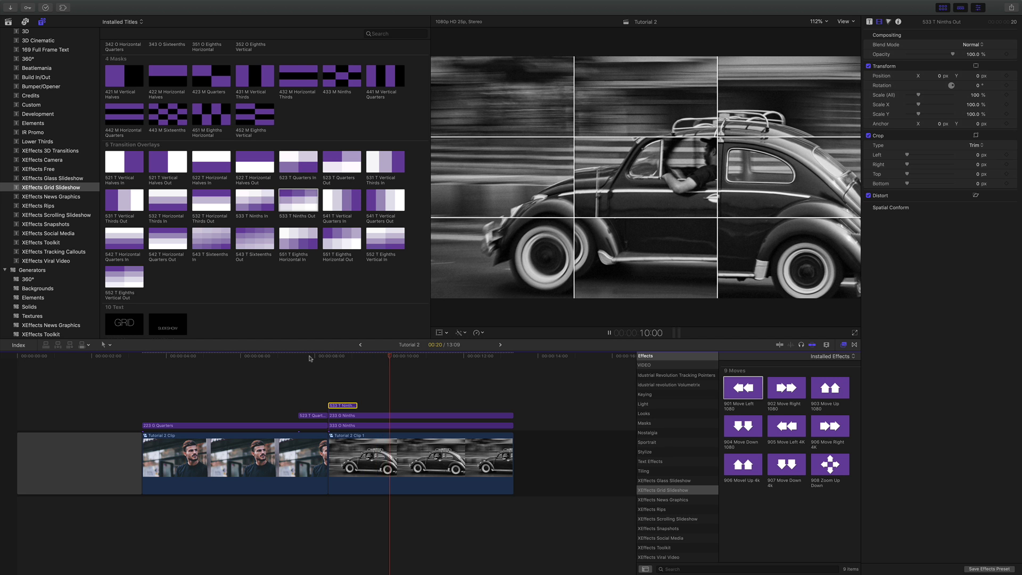
click(286, 357)
click(260, 357)
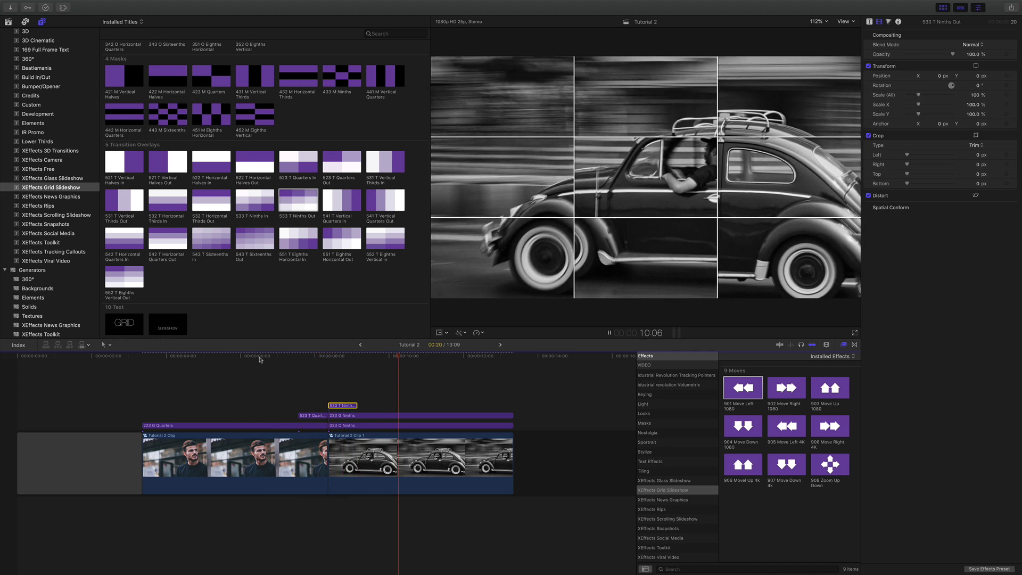
key(space)
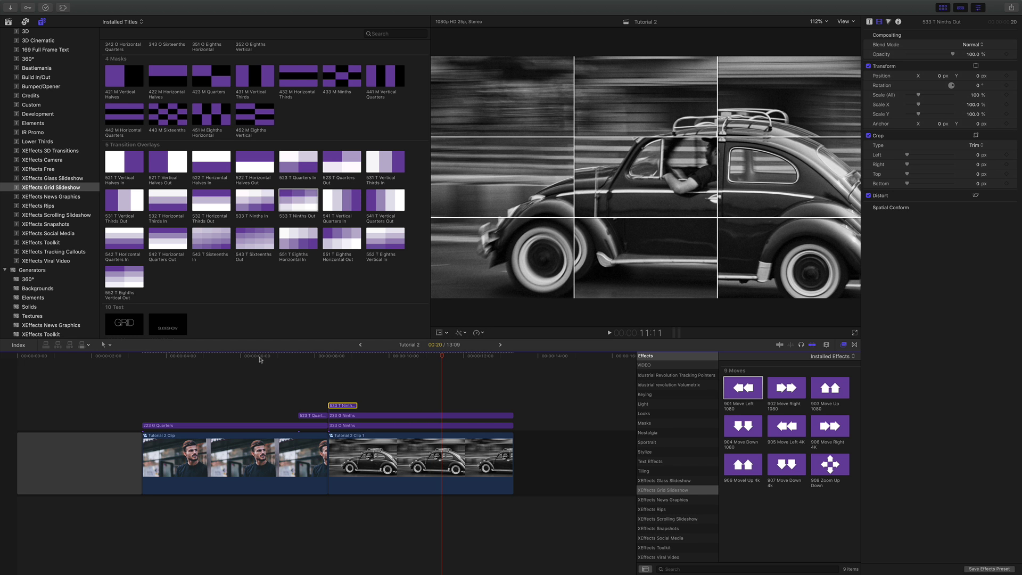